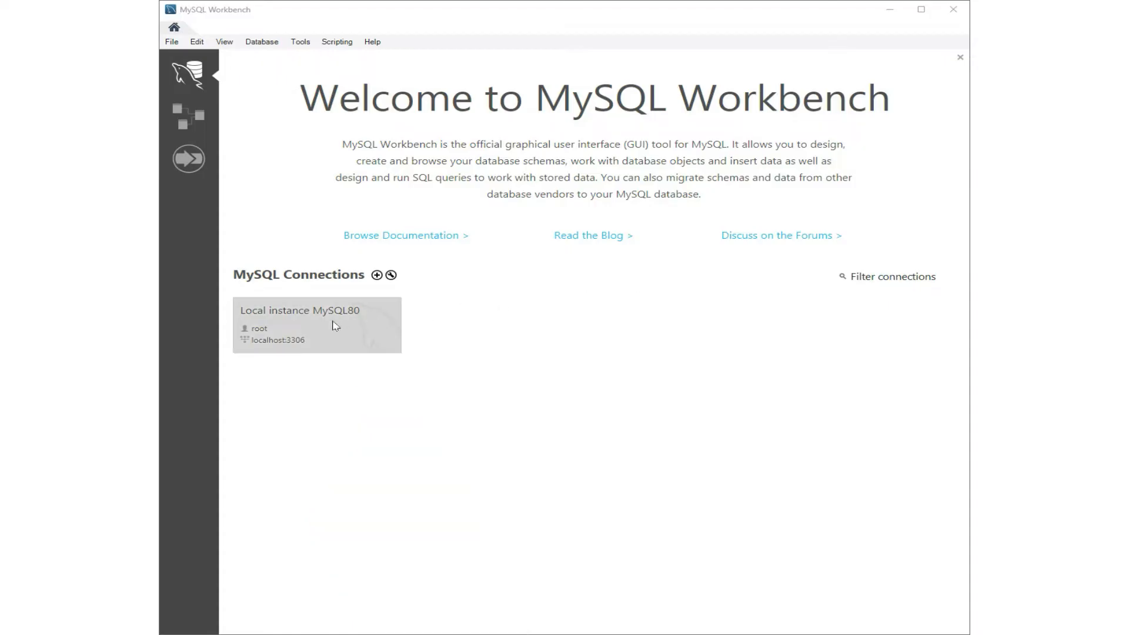
- Connect to the Local instance MySQL80 server as root by entering the account password
{"action": "left_click", "coordinate": [334, 325]}
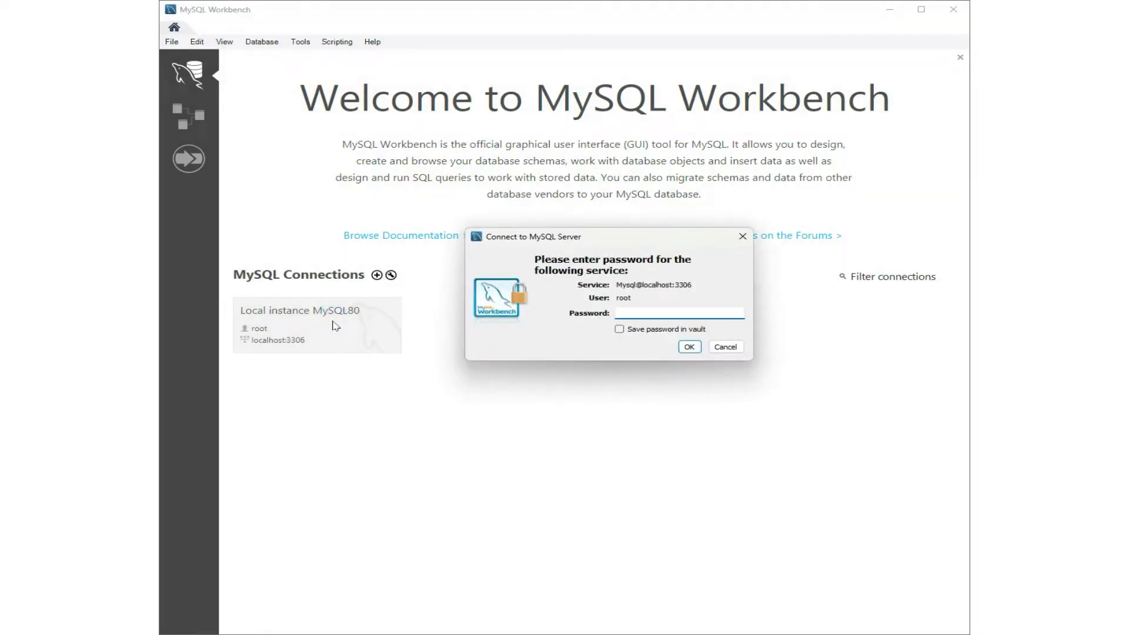
{"action": "type", "text": "*****"}
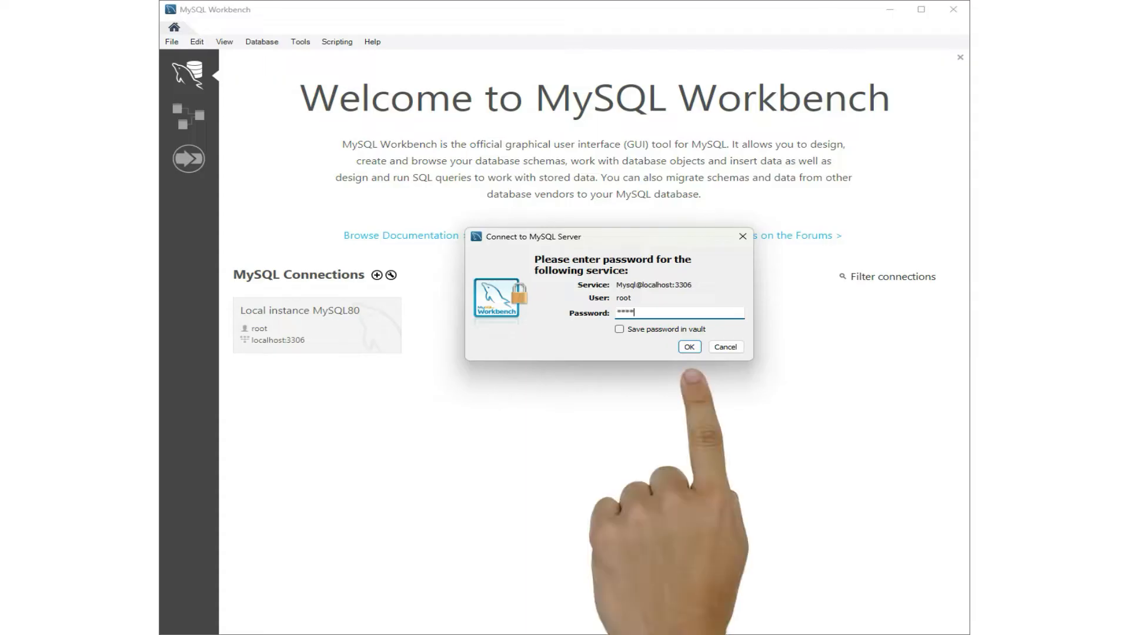
{"action": "key", "text": "Return"}
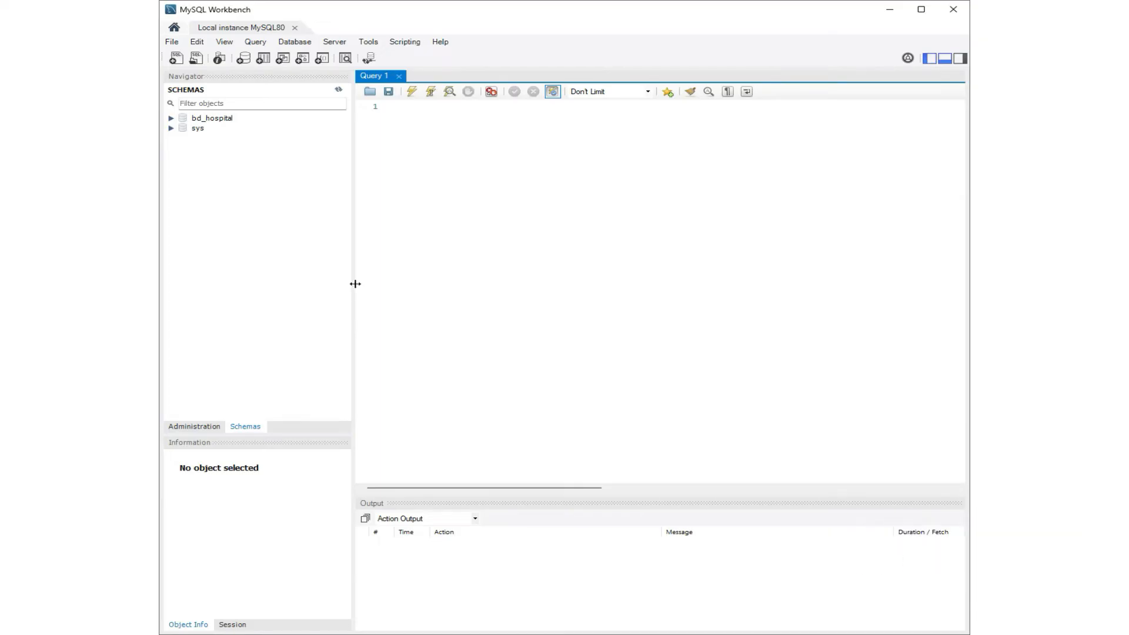
- Start a new schema on the connected server and name it Hospital
{"action": "left_click", "coordinate": [244, 58]}
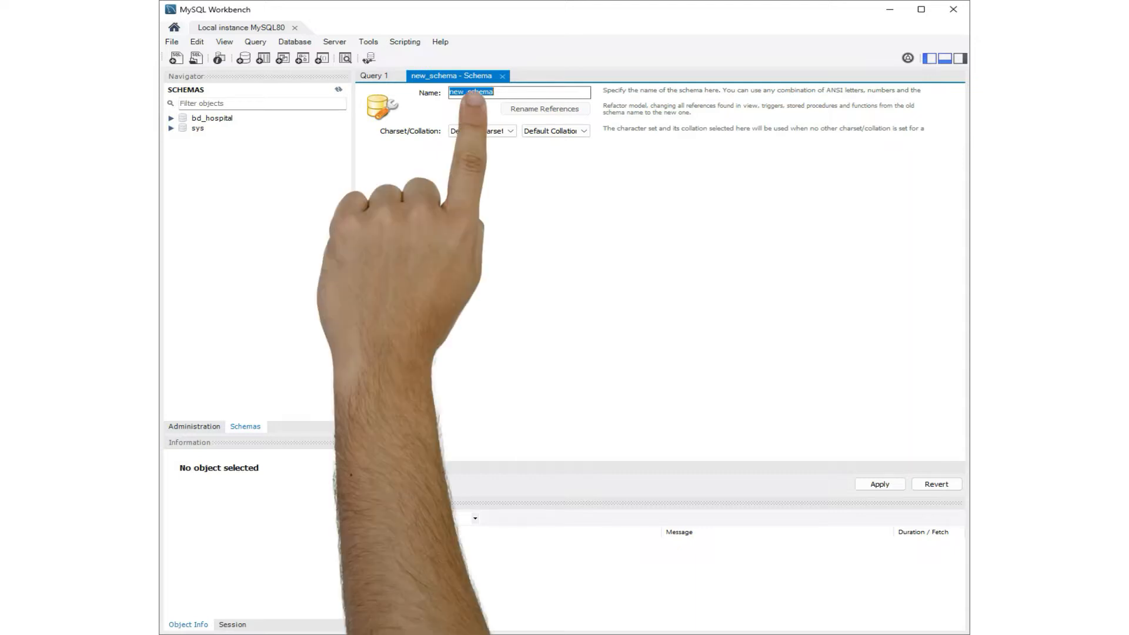
{"action": "type", "text": "Hosp"}
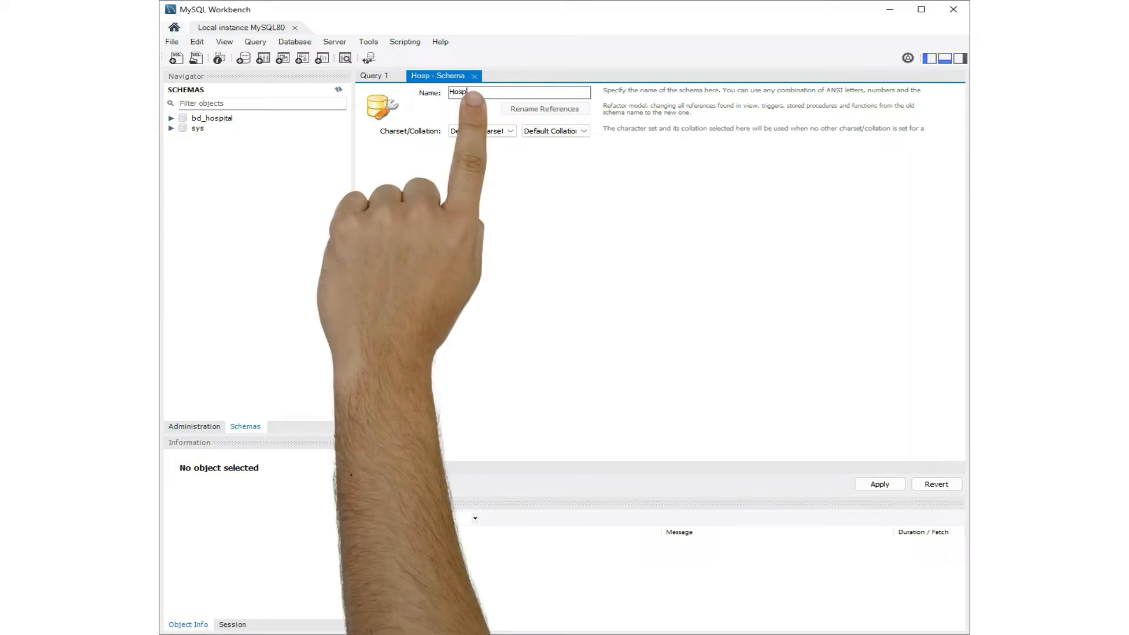
{"action": "type", "text": "ital"}
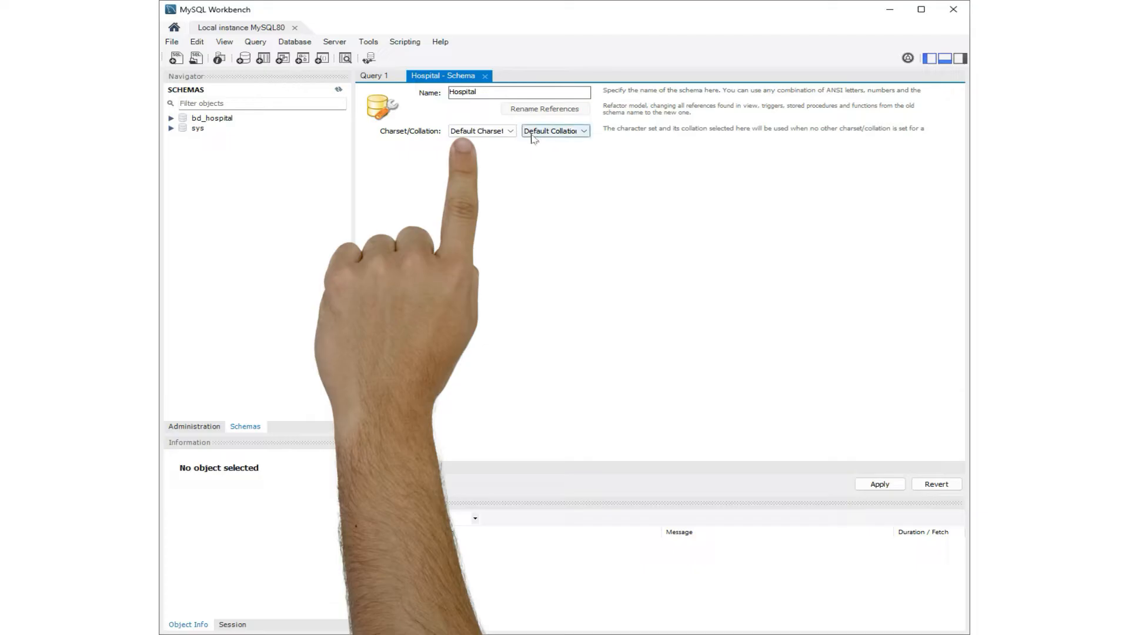
- Set the Hospital schema's character set to utf8mb4 and leave its collation at the default
{"action": "left_click", "coordinate": [498, 131]}
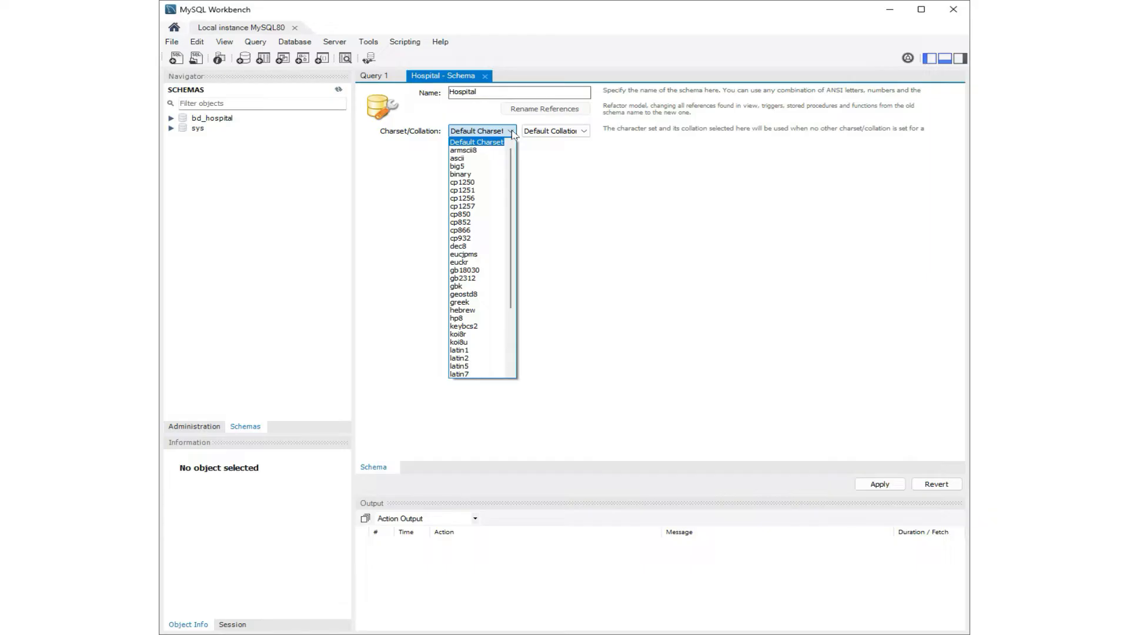
{"action": "key", "text": "u"}
{"action": "scroll", "coordinate": [497, 258], "scroll_direction": "down", "scroll_amount": 2}
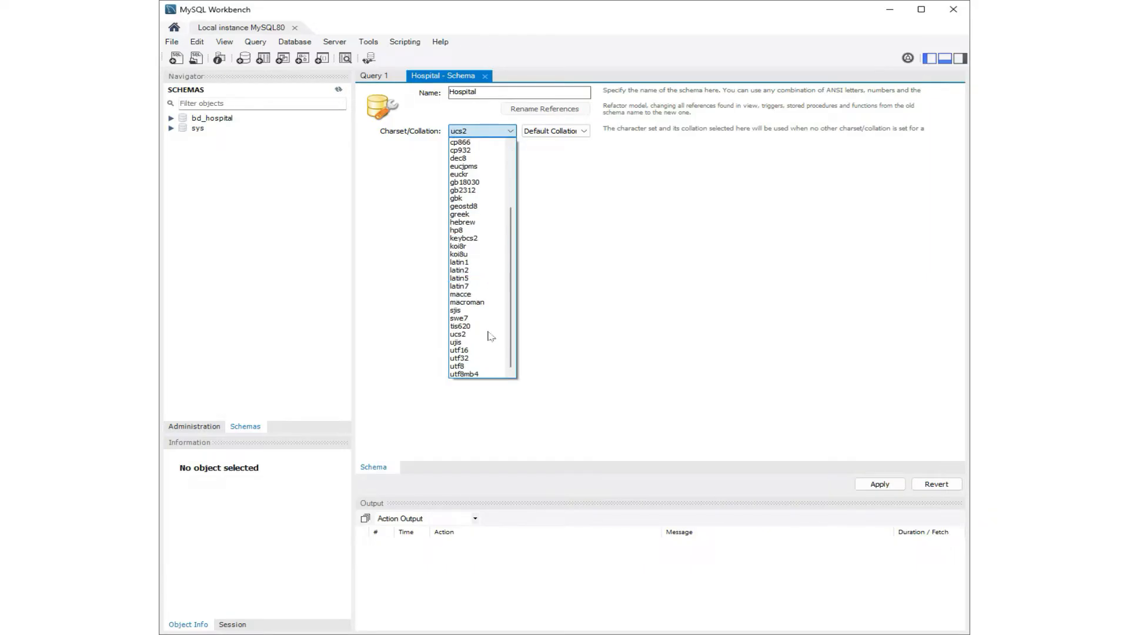
{"action": "left_click", "coordinate": [491, 376]}
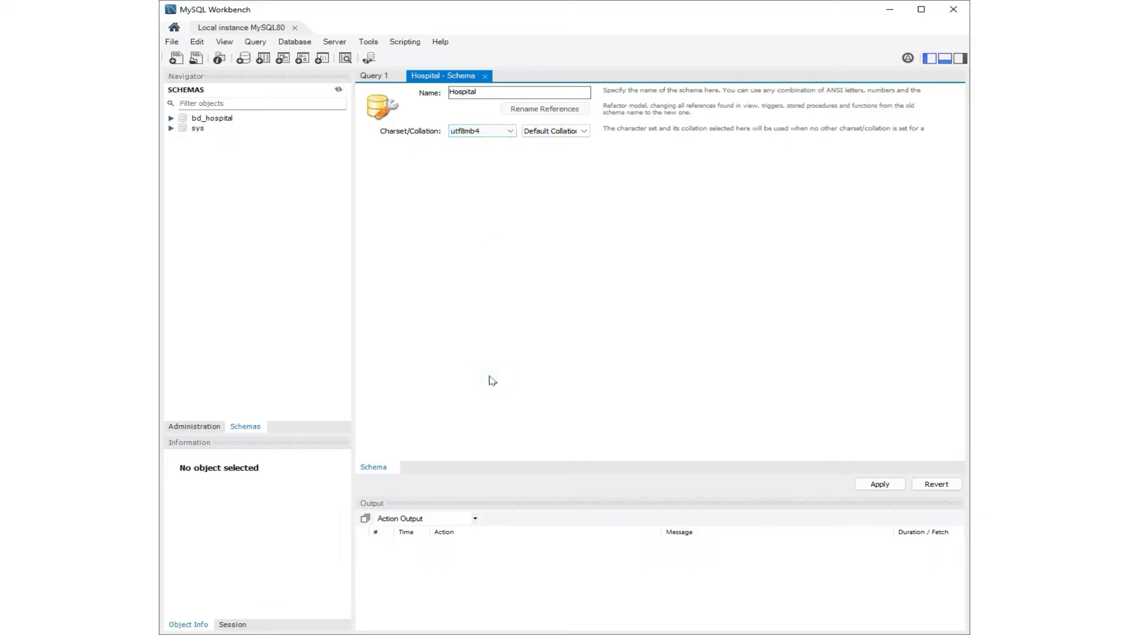
{"action": "left_click", "coordinate": [553, 130]}
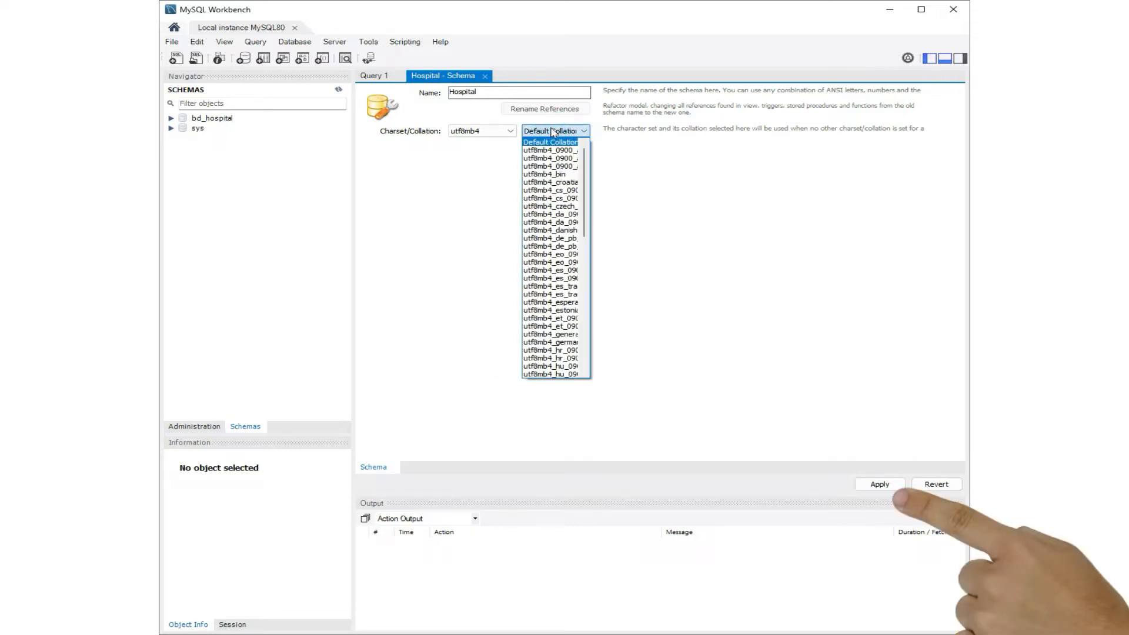
{"action": "left_click", "coordinate": [747, 178]}
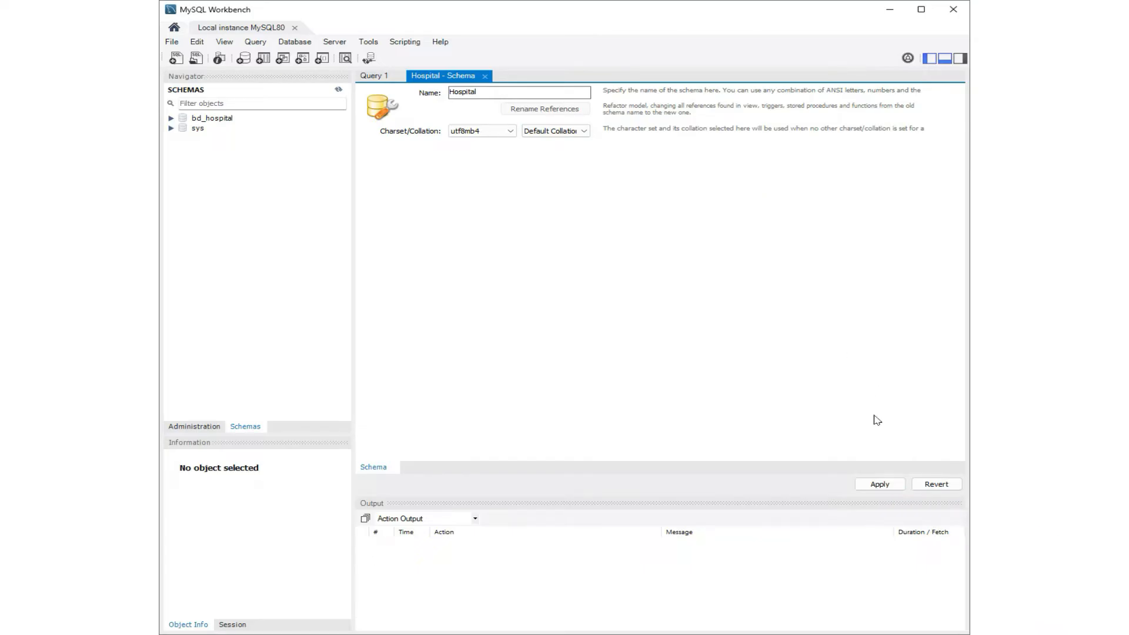
- Apply the new schema, accepting the lowercase name hospital, and review and execute the generated CREATE SCHEMA script
{"action": "left_click", "coordinate": [874, 484]}
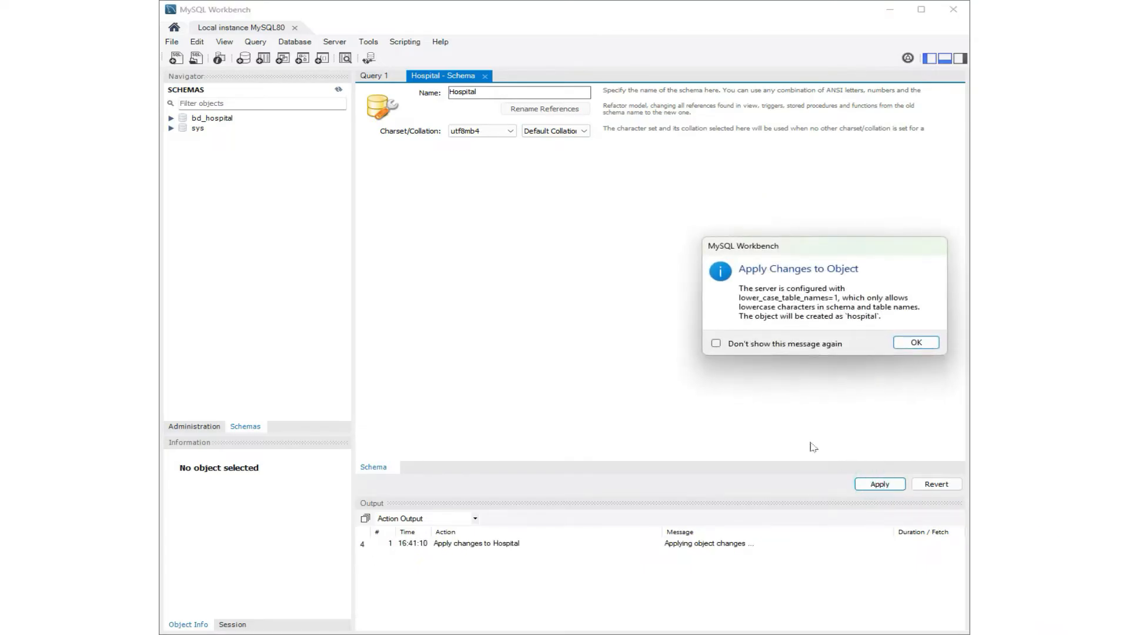
{"action": "left_click", "coordinate": [911, 344]}
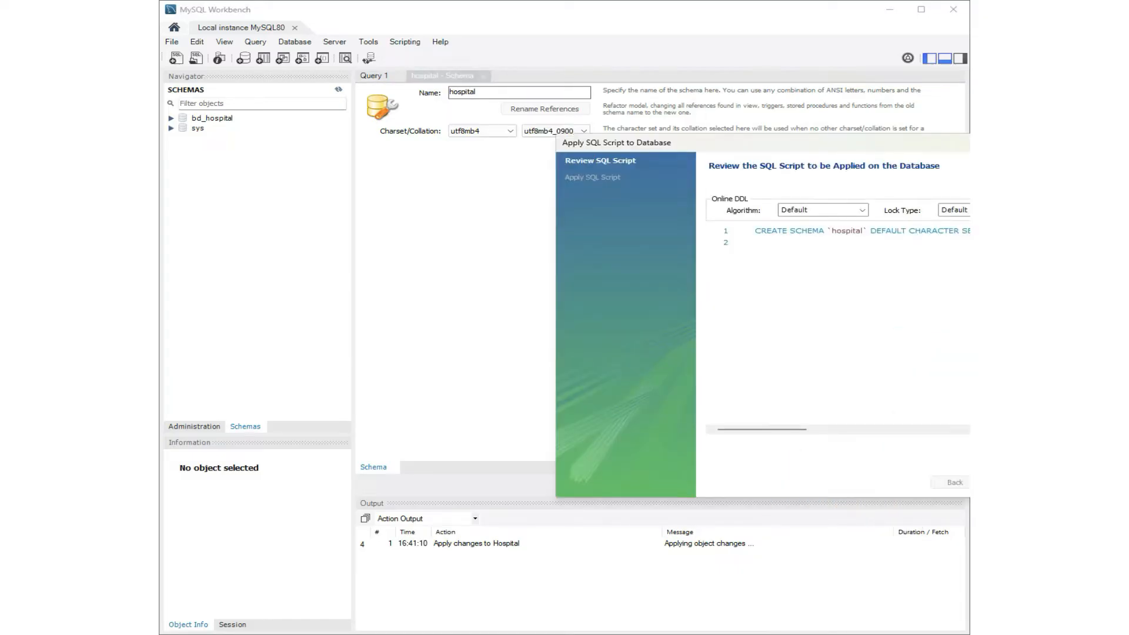
{"action": "left_click_drag", "start_coordinate": [1000, 231], "coordinate": [755, 230]}
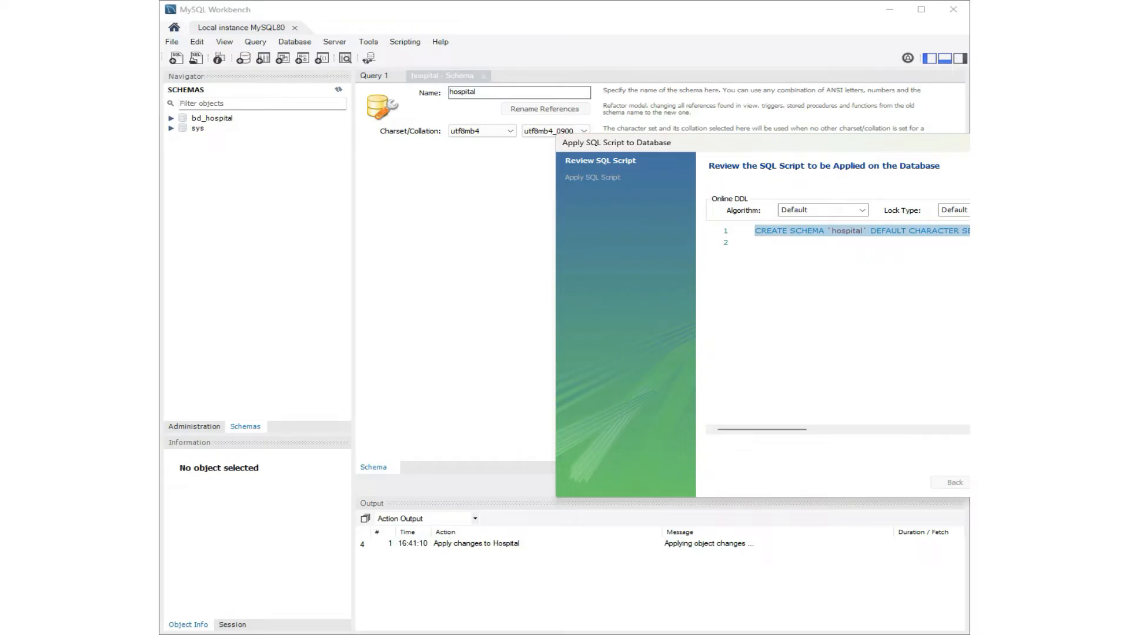
{"action": "left_click", "coordinate": [774, 302]}
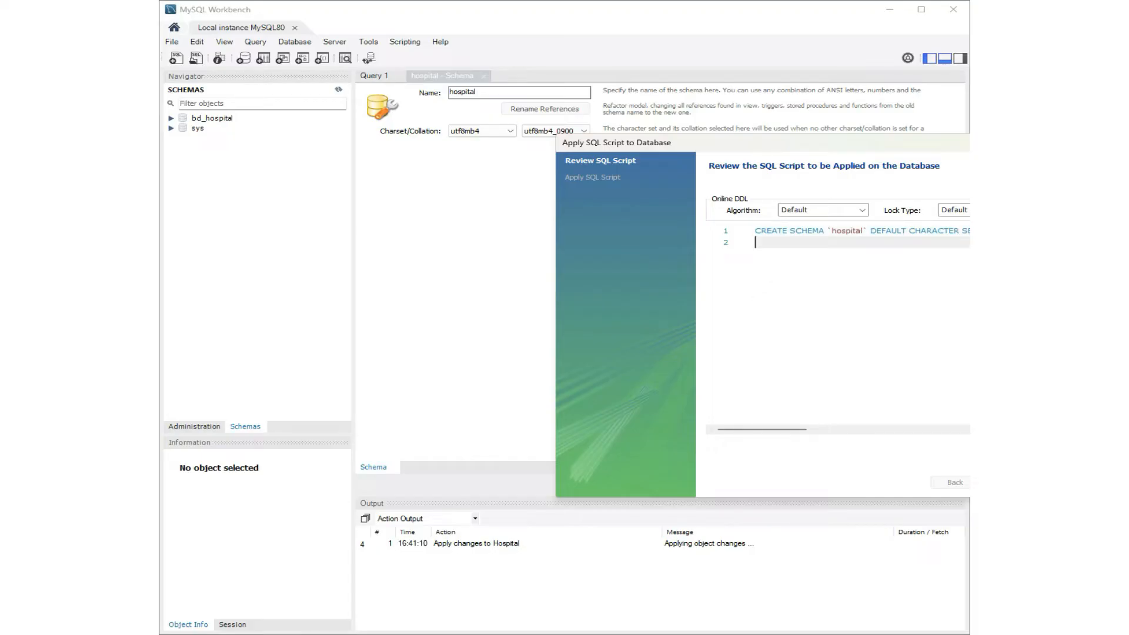
{"action": "left_click_drag", "start_coordinate": [852, 142], "coordinate": [682, 149]}
{"action": "left_click_drag", "start_coordinate": [854, 238], "coordinate": [586, 237]}
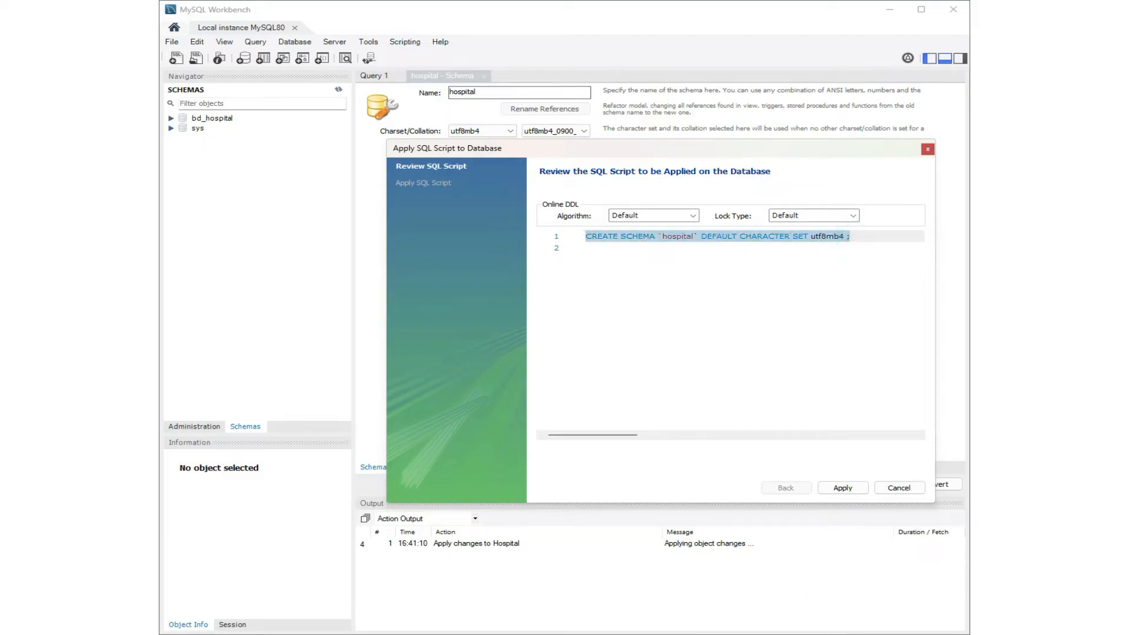
{"action": "left_click", "coordinate": [609, 298]}
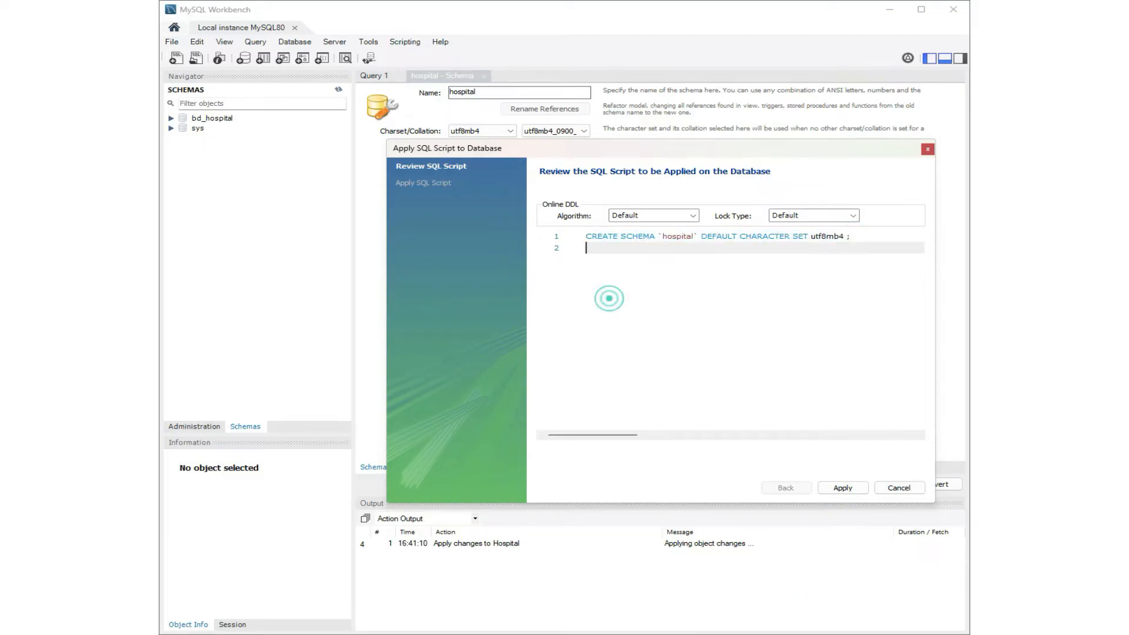
{"action": "left_click", "coordinate": [856, 489]}
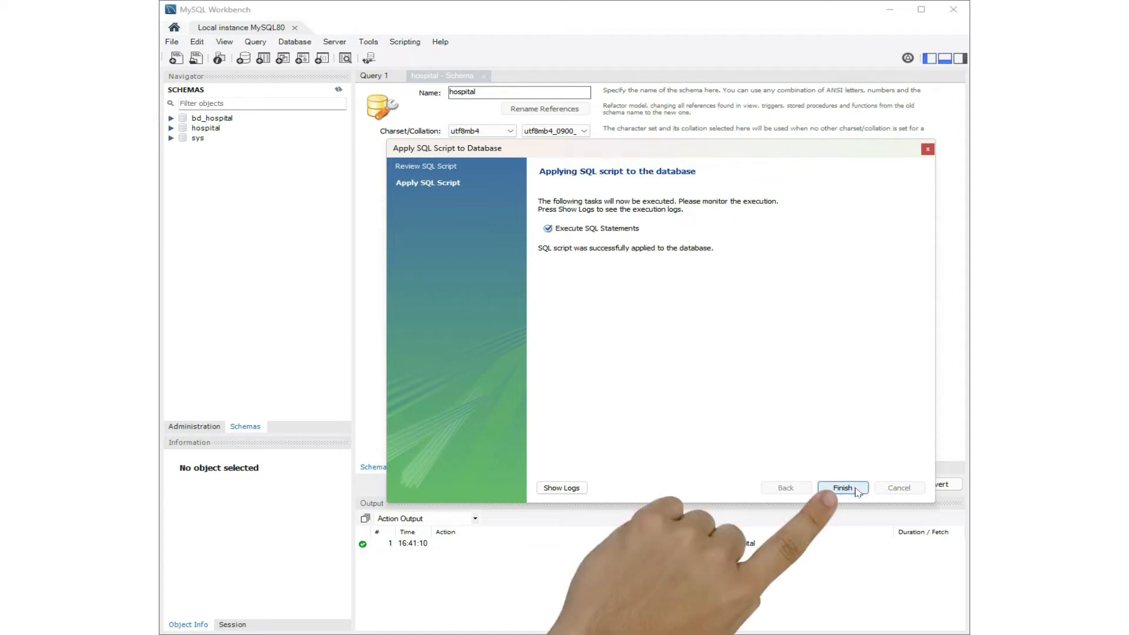
{"action": "left_click", "coordinate": [856, 489]}
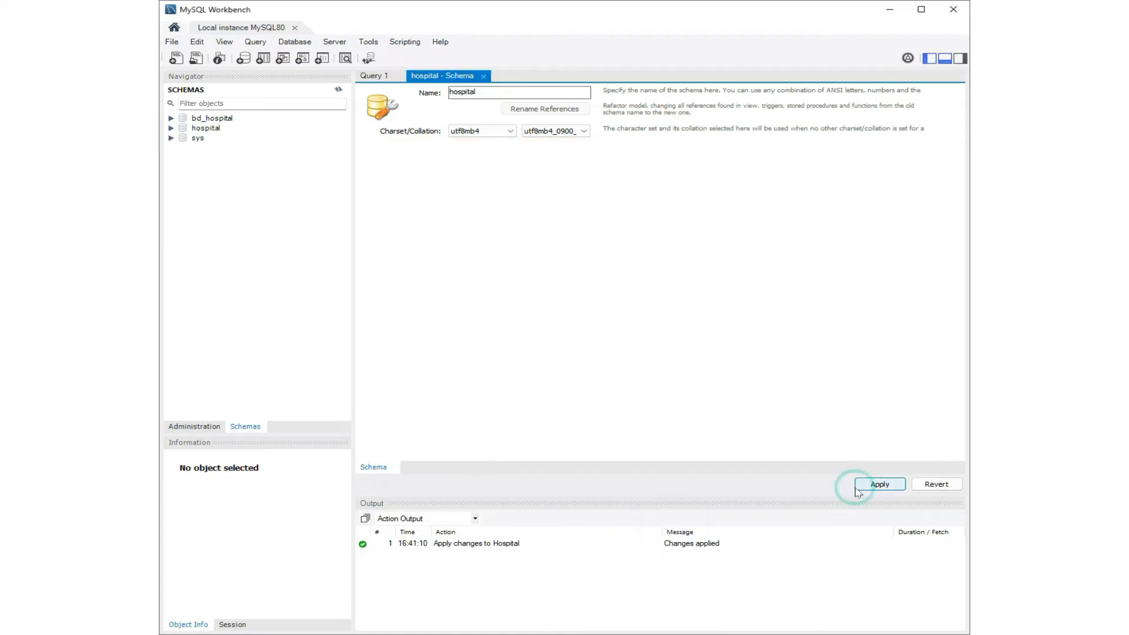
- Look through the object folders of the hospital schema, and close both the schema editor and the empty query
{"action": "left_click", "coordinate": [172, 128]}
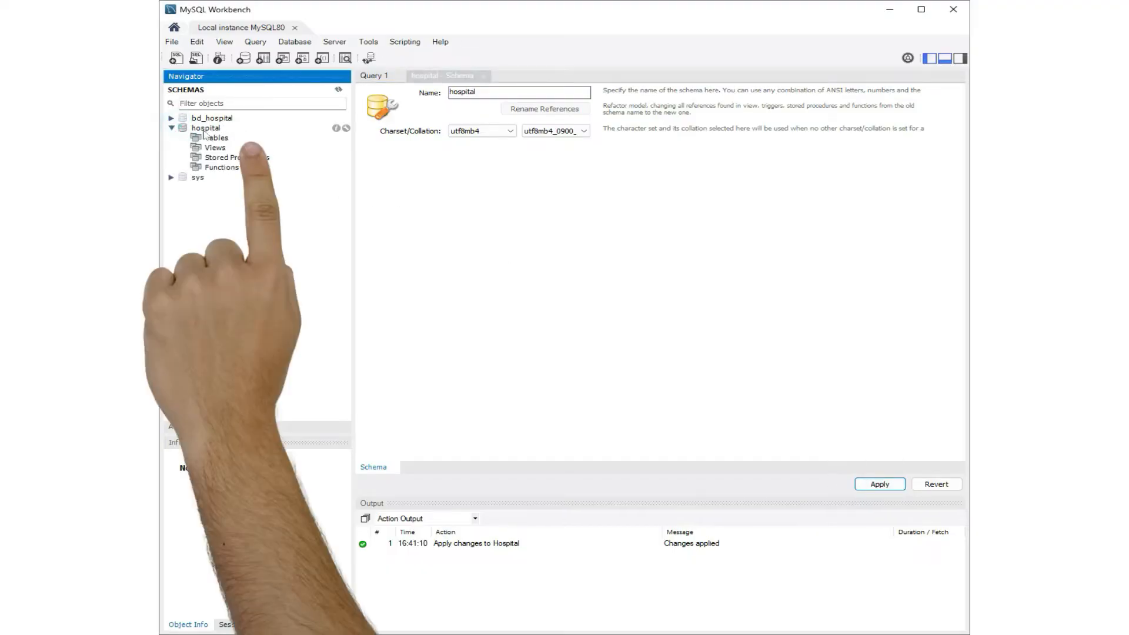
{"action": "left_click", "coordinate": [217, 139]}
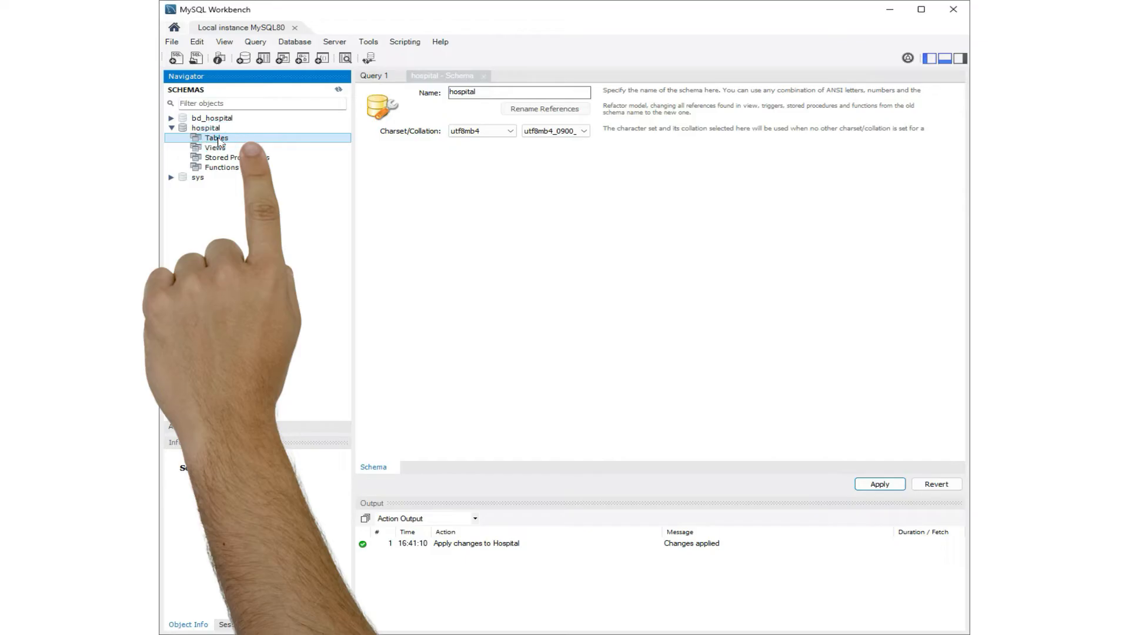
{"action": "left_click", "coordinate": [172, 129]}
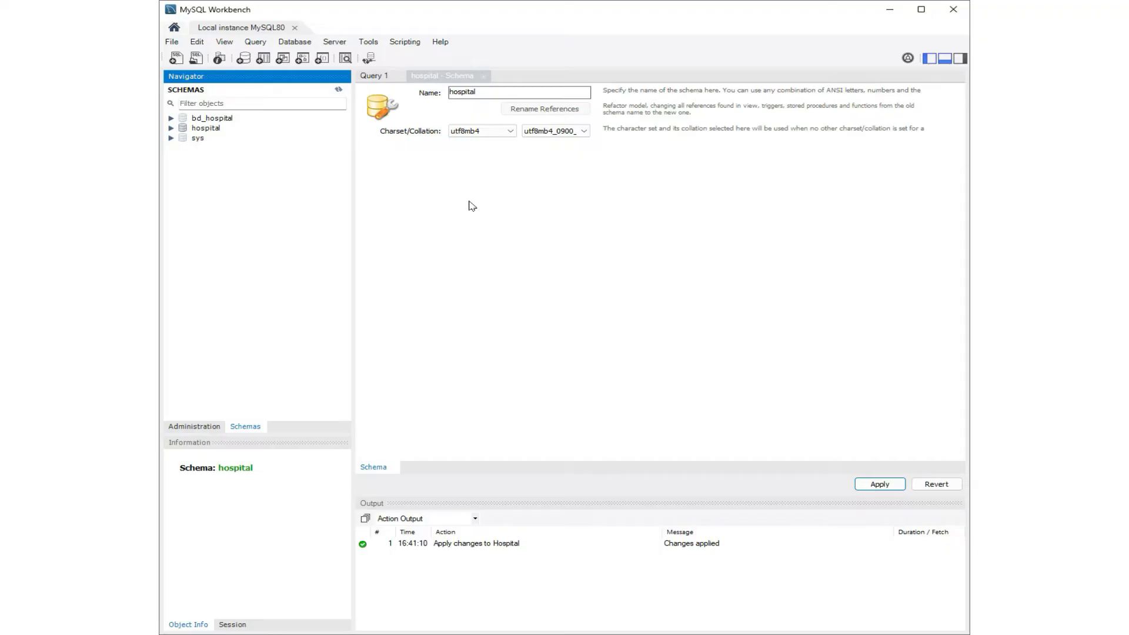
{"action": "left_click", "coordinate": [483, 76]}
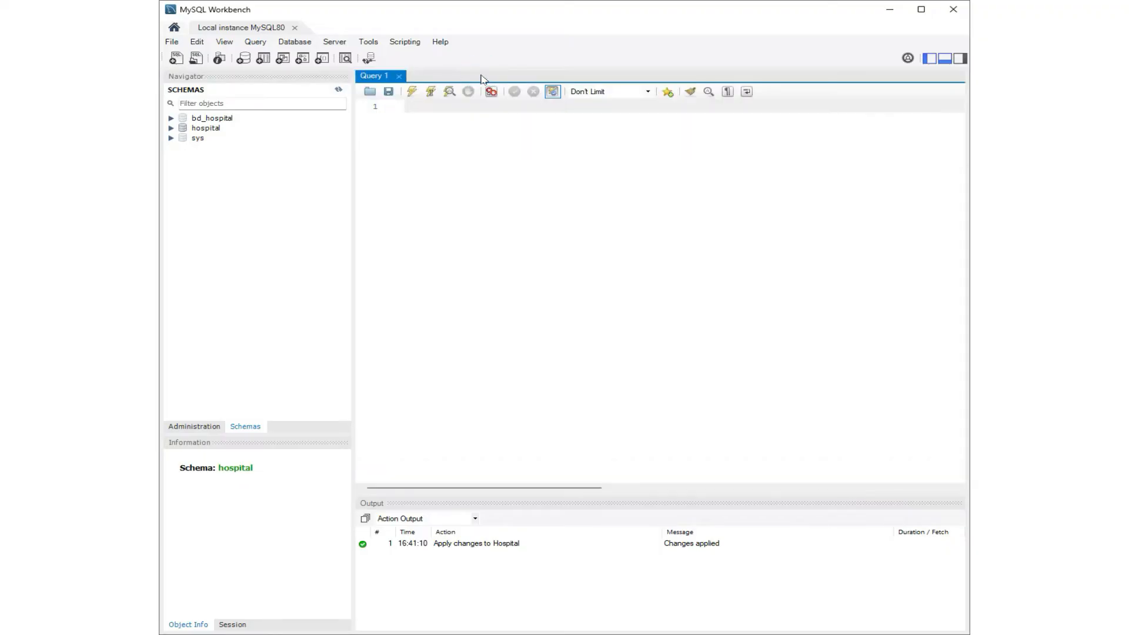
{"action": "left_click", "coordinate": [400, 76]}
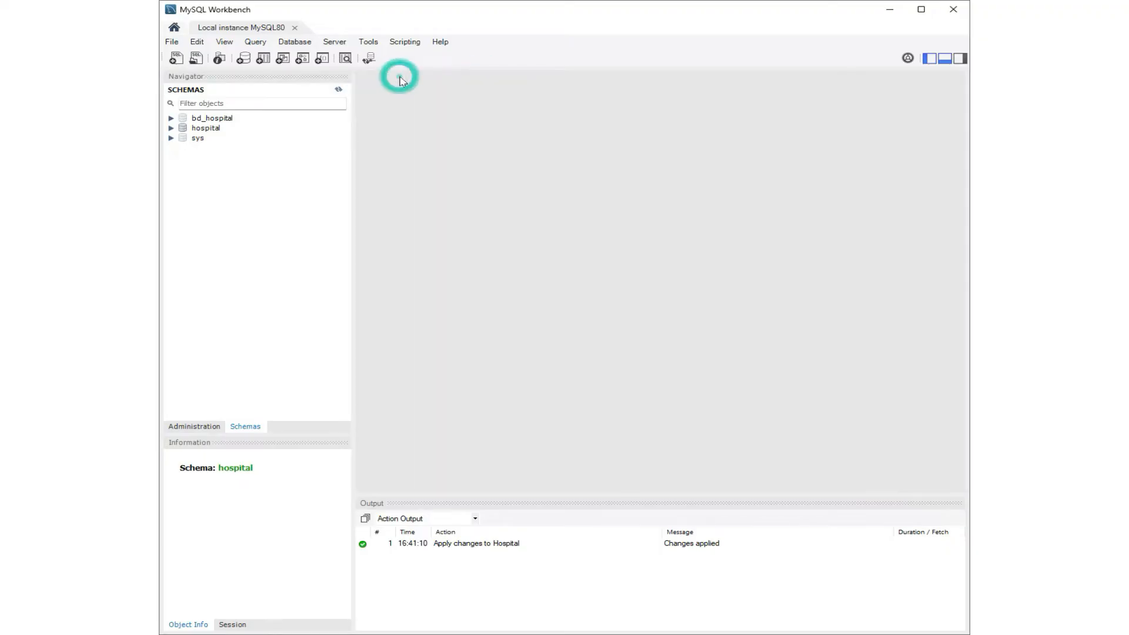
- Drop the hospital schema immediately, without reviewing the SQL
{"action": "left_click", "coordinate": [211, 130]}
{"action": "right_click", "coordinate": [213, 132]}
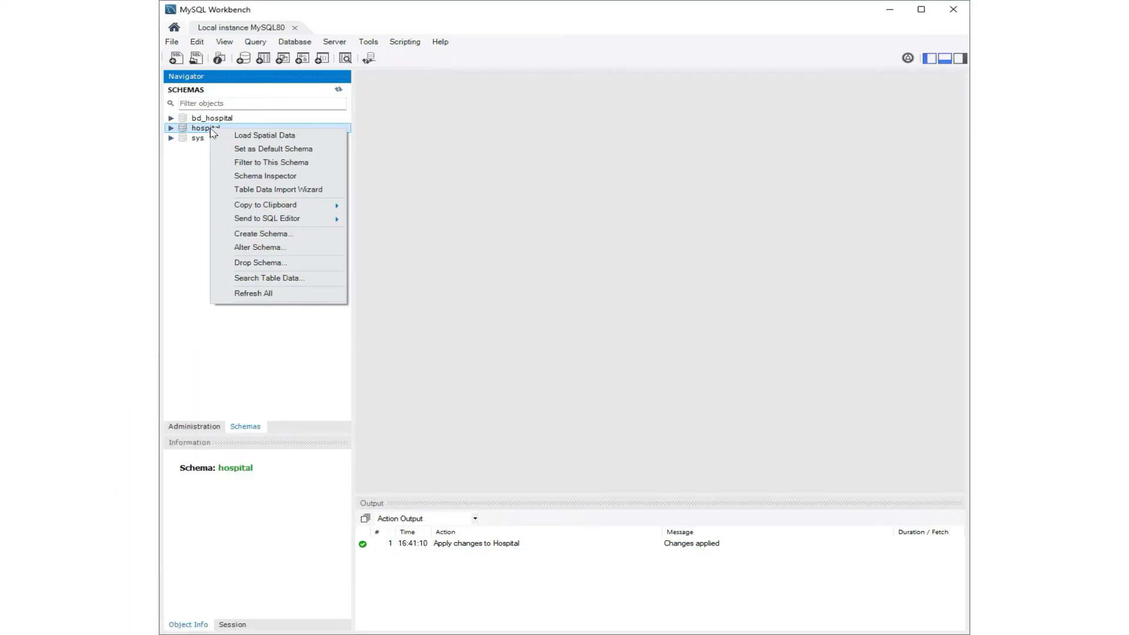
{"action": "left_click", "coordinate": [297, 266]}
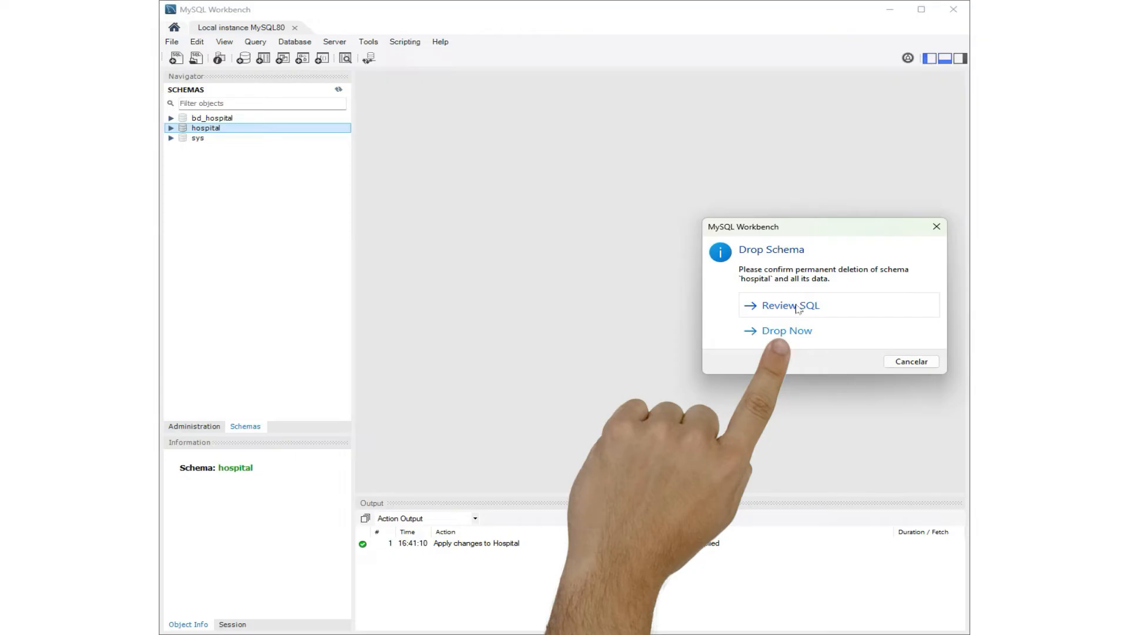
{"action": "left_click", "coordinate": [806, 333]}
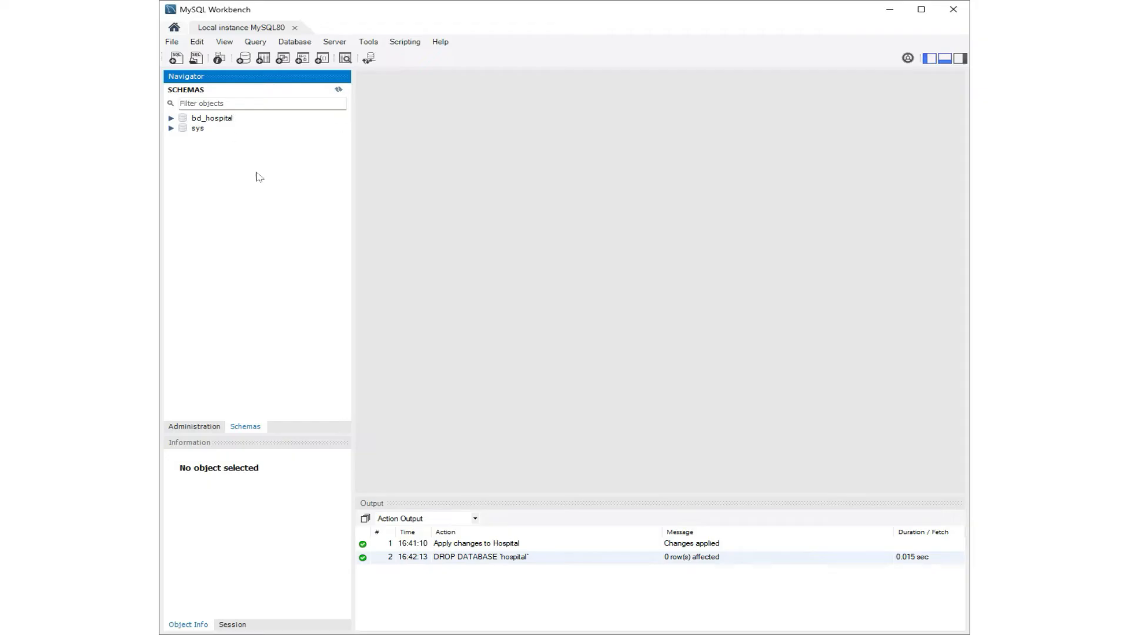
{"action": "left_click", "coordinate": [431, 192]}
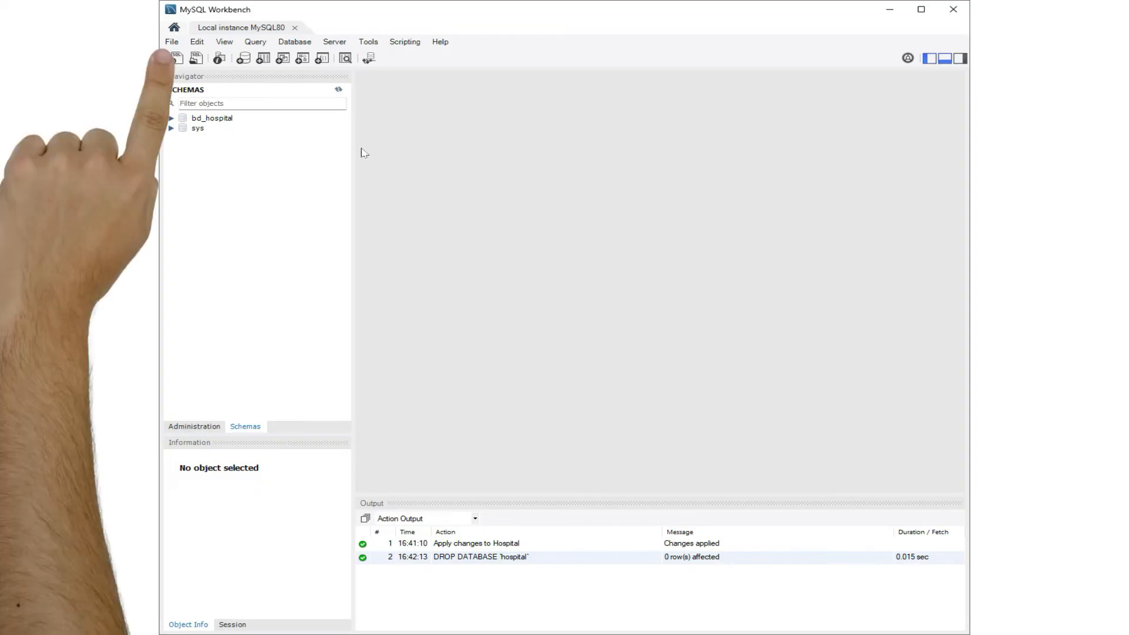
- Open a new SQL query and run "create database hospital;", checking its entry in the action output
{"action": "left_click", "coordinate": [175, 42]}
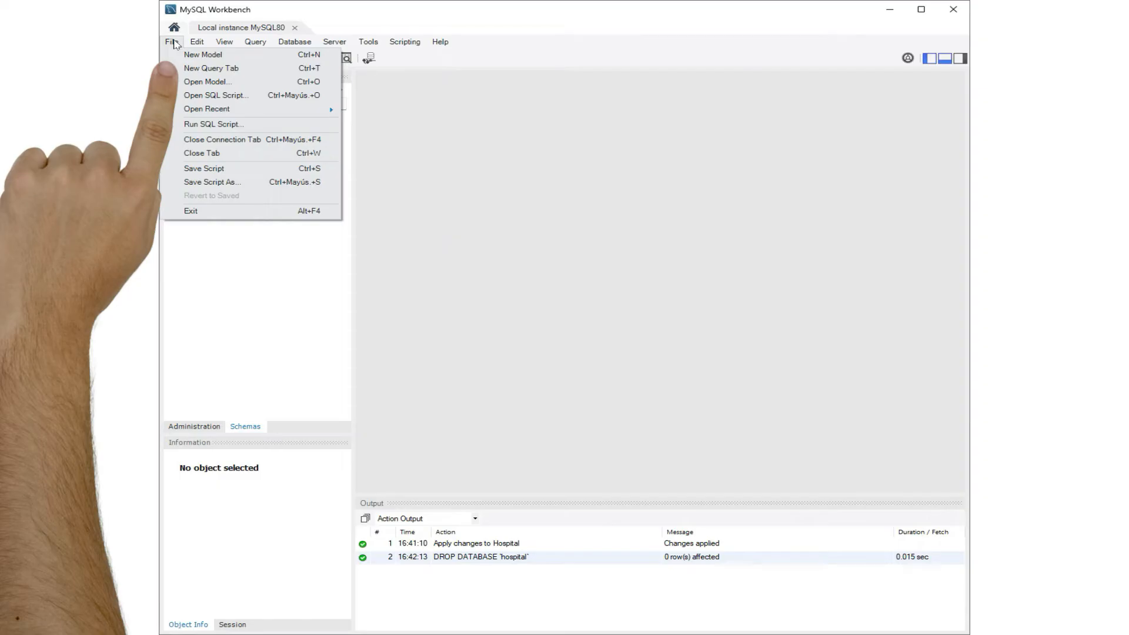
{"action": "left_click", "coordinate": [213, 68]}
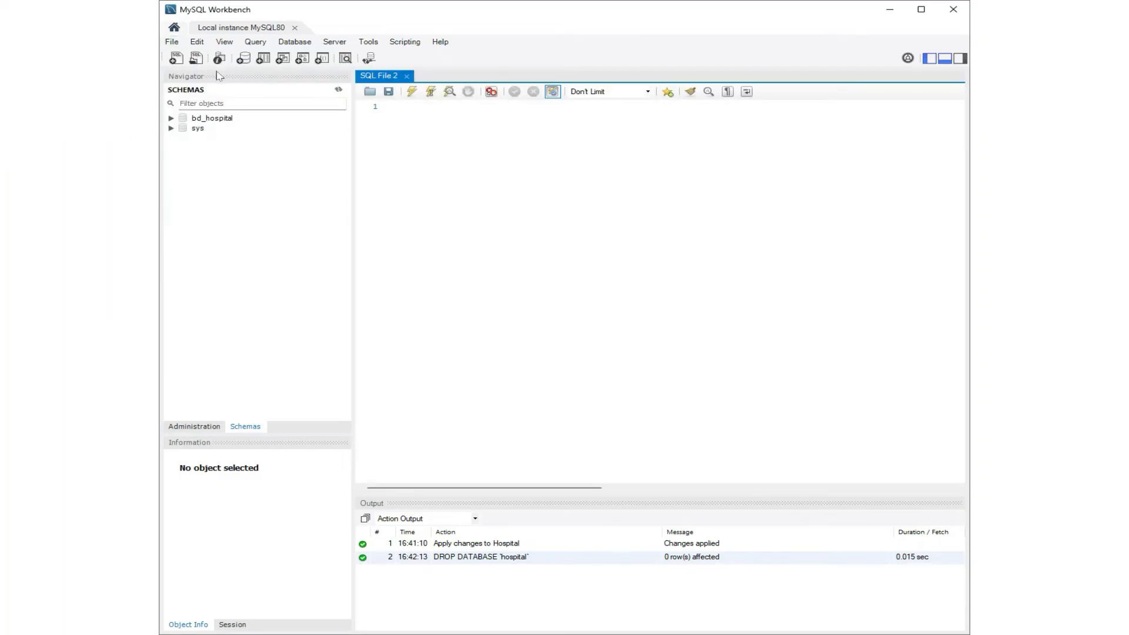
{"action": "left_click", "coordinate": [427, 105]}
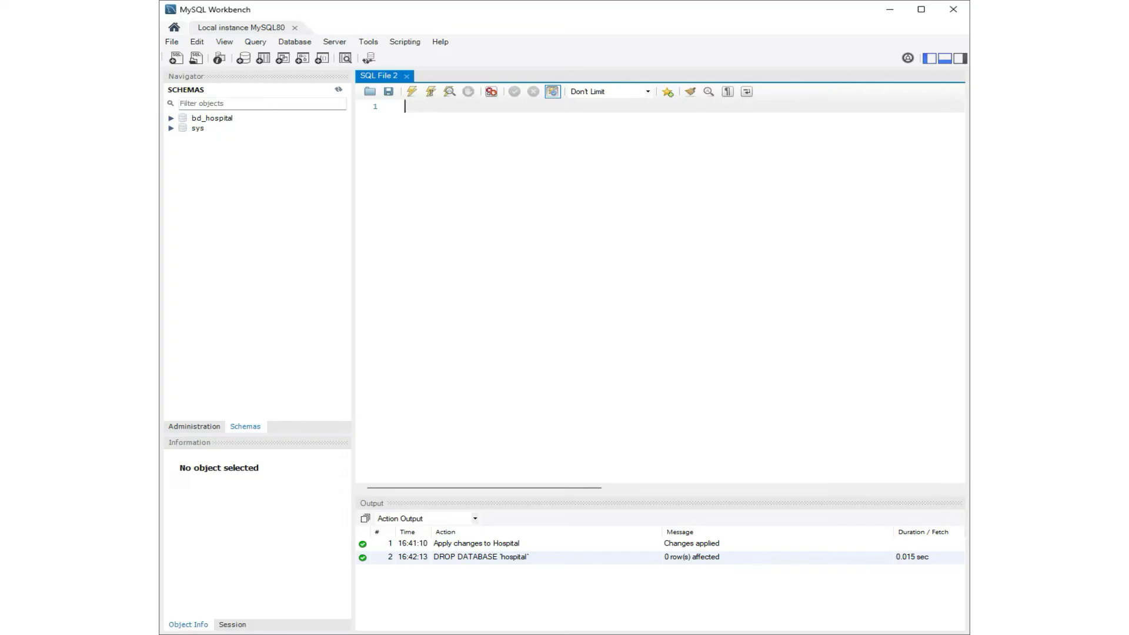
{"action": "type", "text": "create database hospital;"}
{"action": "left_click_drag", "start_coordinate": [528, 106], "coordinate": [404, 107]}
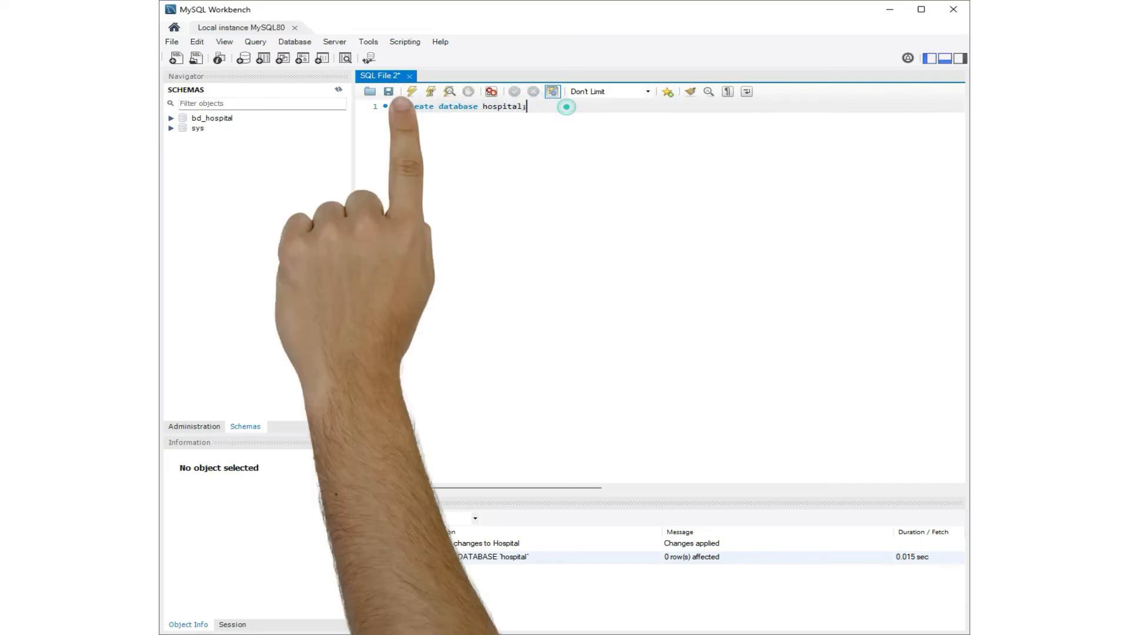
{"action": "left_click", "coordinate": [412, 91]}
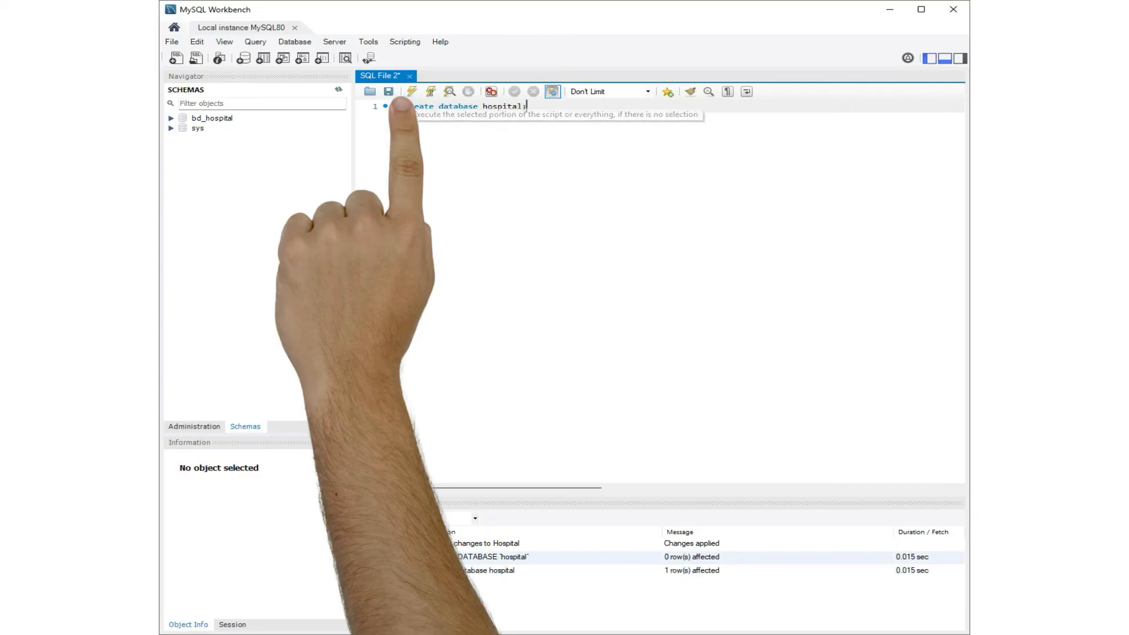
{"action": "left_click", "coordinate": [525, 572]}
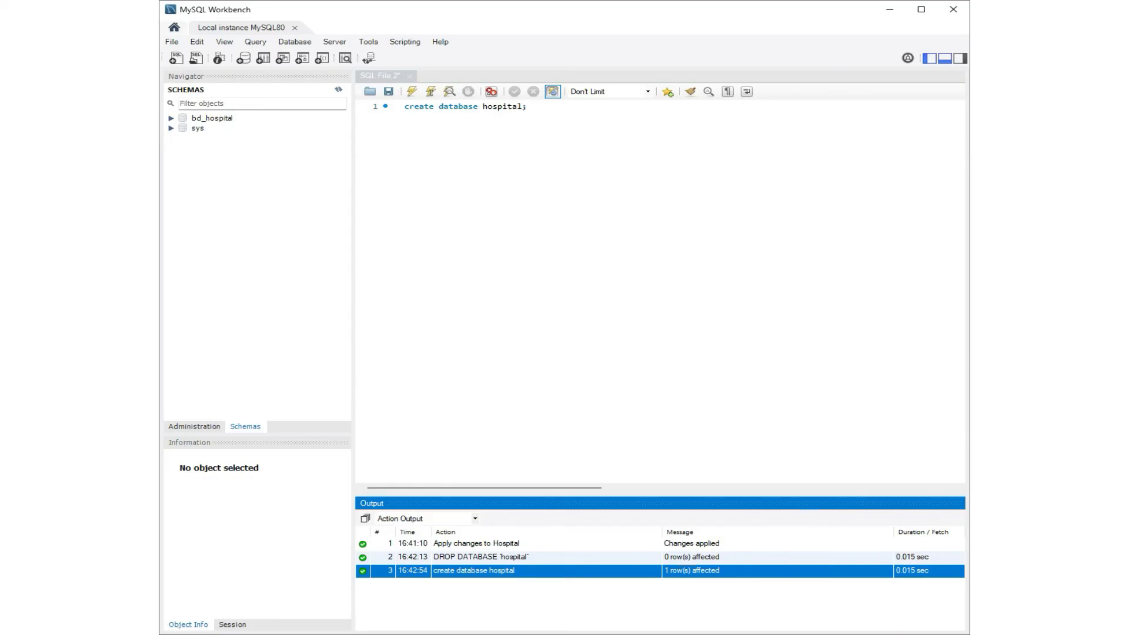
{"action": "left_click", "coordinate": [484, 305]}
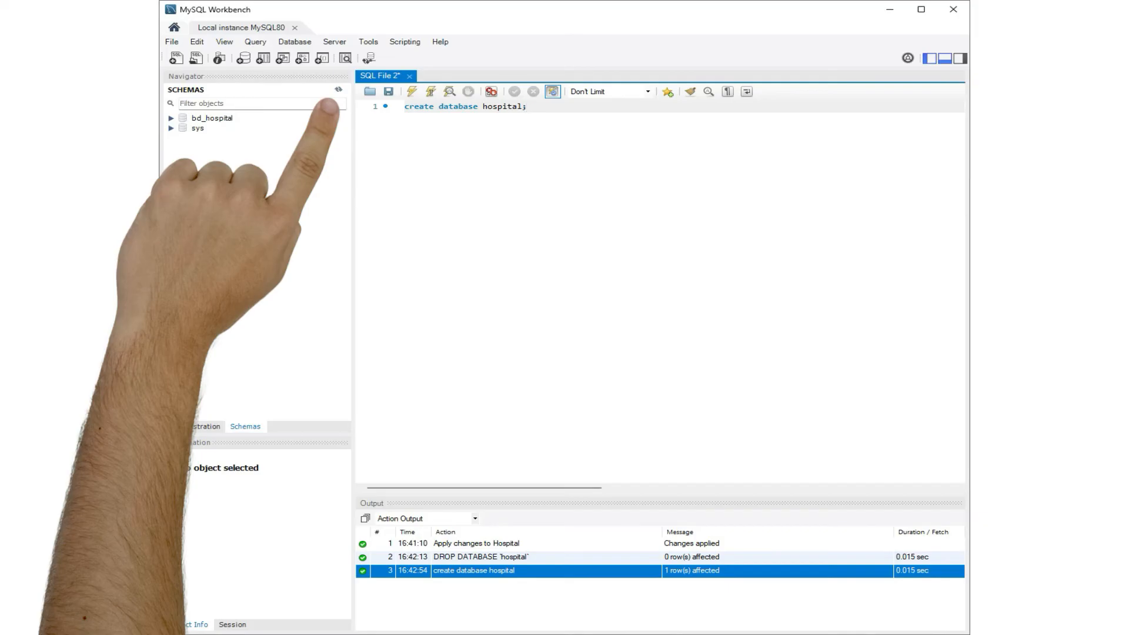
- Refresh the schema list and select the newly created hospital database in it
{"action": "left_click", "coordinate": [339, 90]}
{"action": "left_click", "coordinate": [216, 130]}
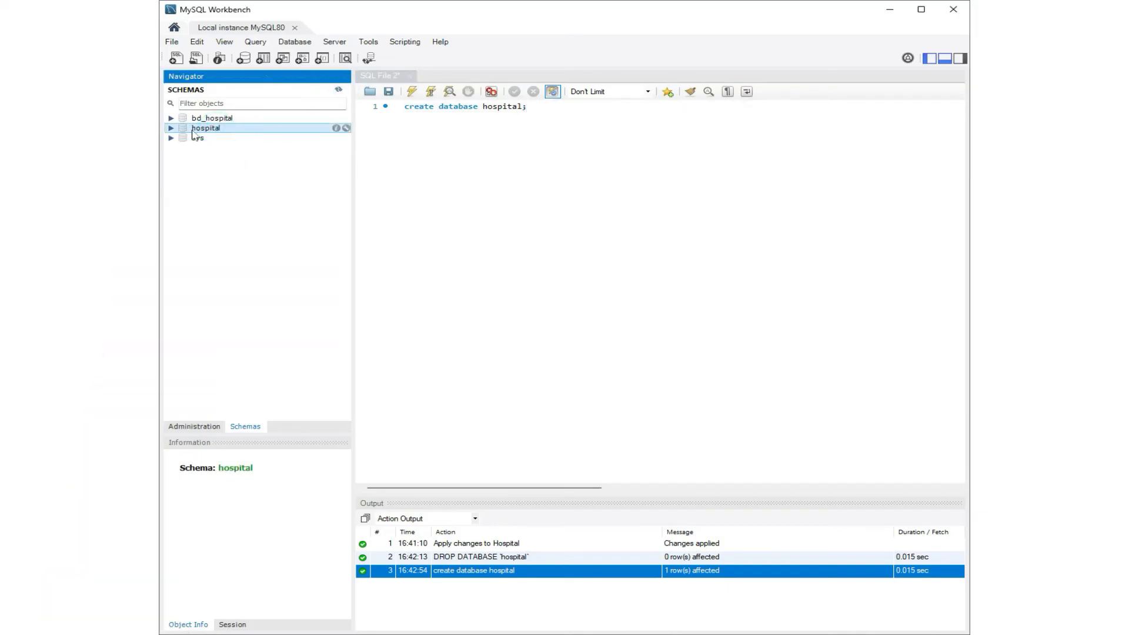
- Replace the query statement with "use hospital;", run it to make hospital the default database, and check its entry in the action output
{"action": "left_click", "coordinate": [531, 204]}
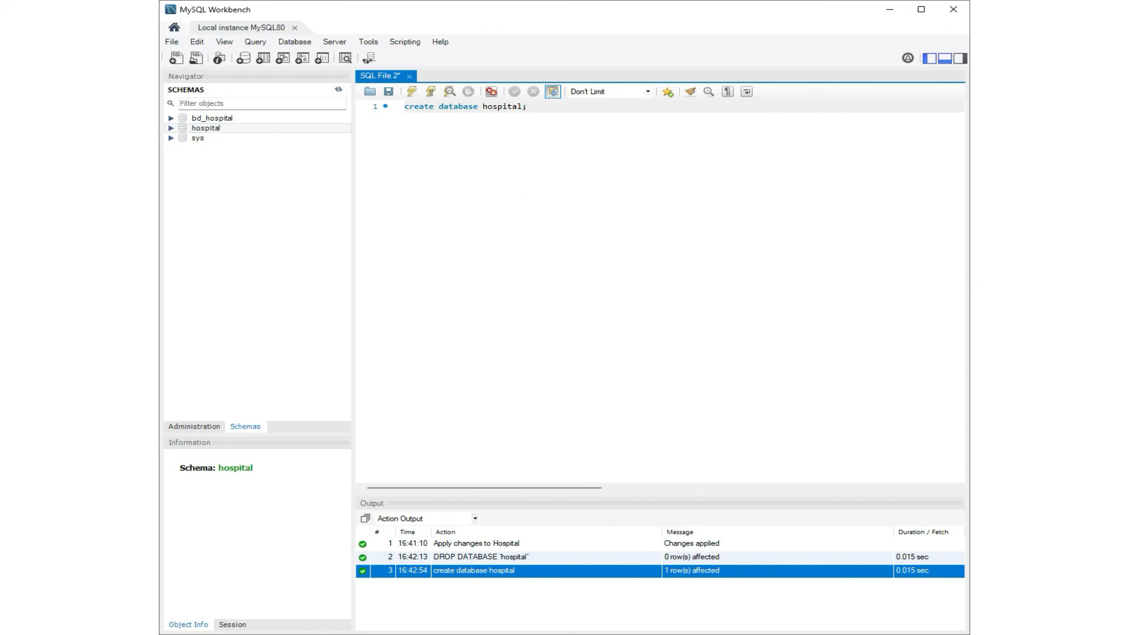
{"action": "left_click_drag", "start_coordinate": [478, 106], "coordinate": [405, 107]}
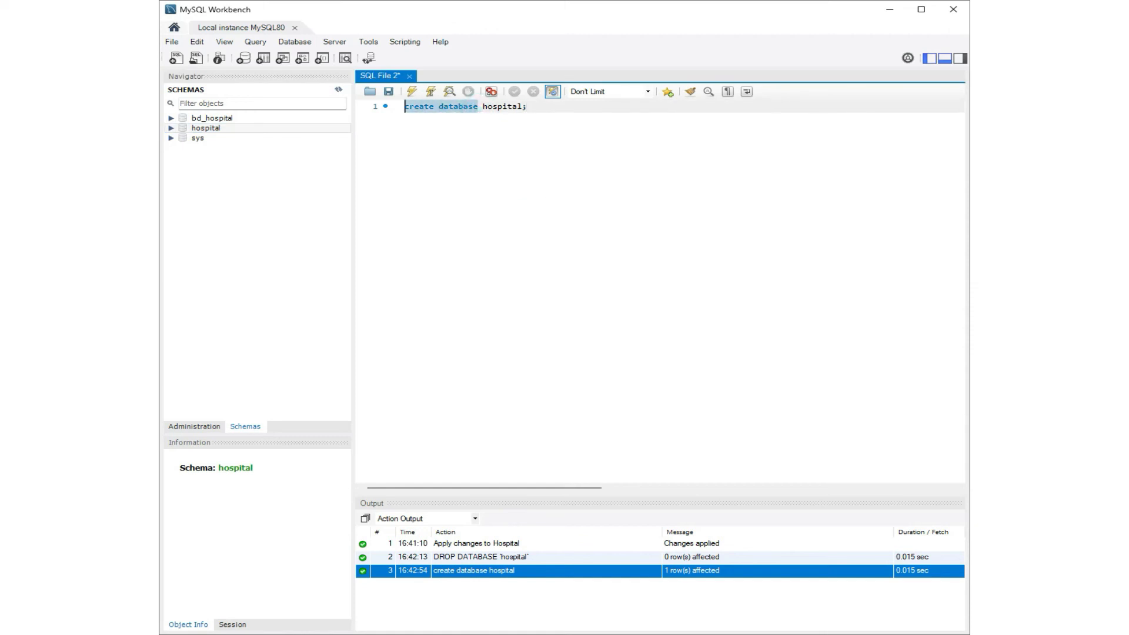
{"action": "type", "text": "use"}
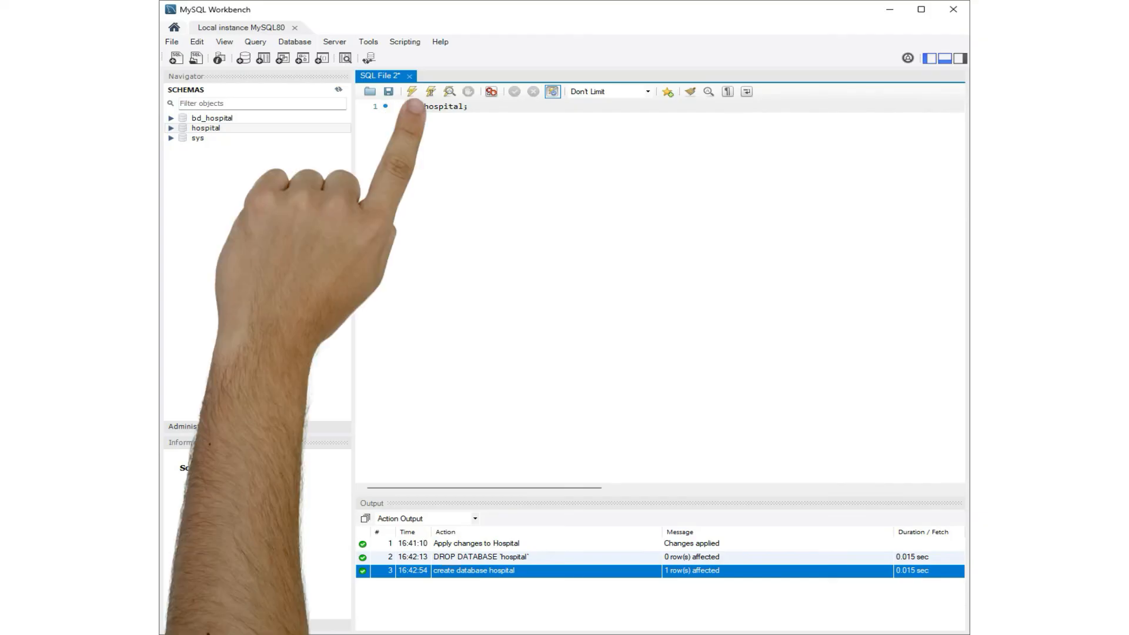
{"action": "left_click_drag", "start_coordinate": [486, 107], "coordinate": [415, 107]}
{"action": "left_click", "coordinate": [412, 91]}
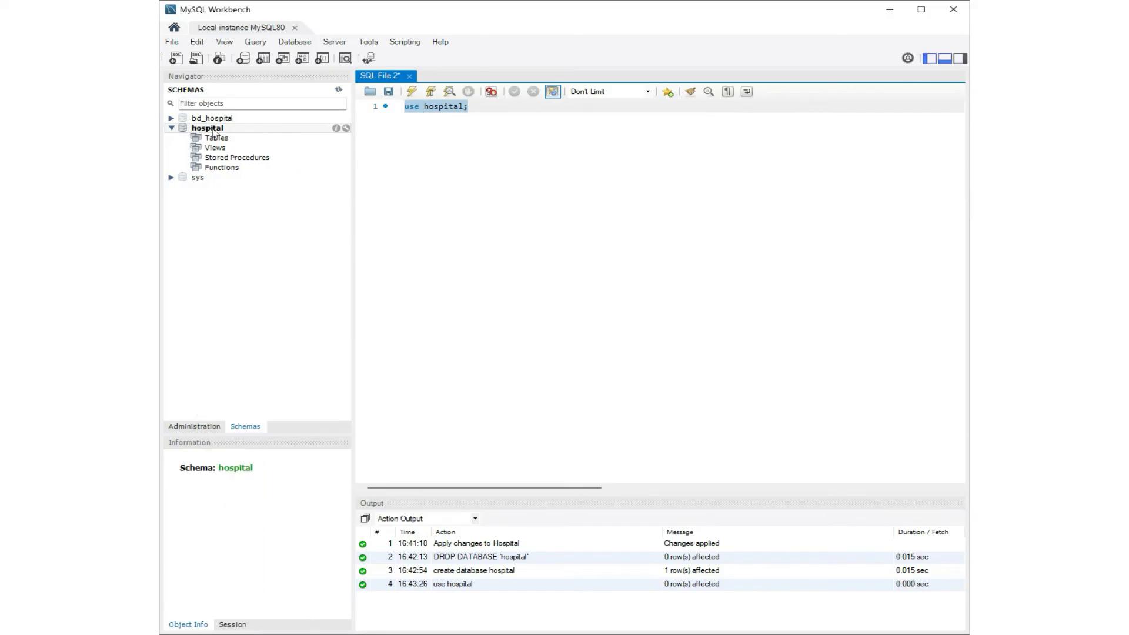
{"action": "left_click", "coordinate": [463, 587]}
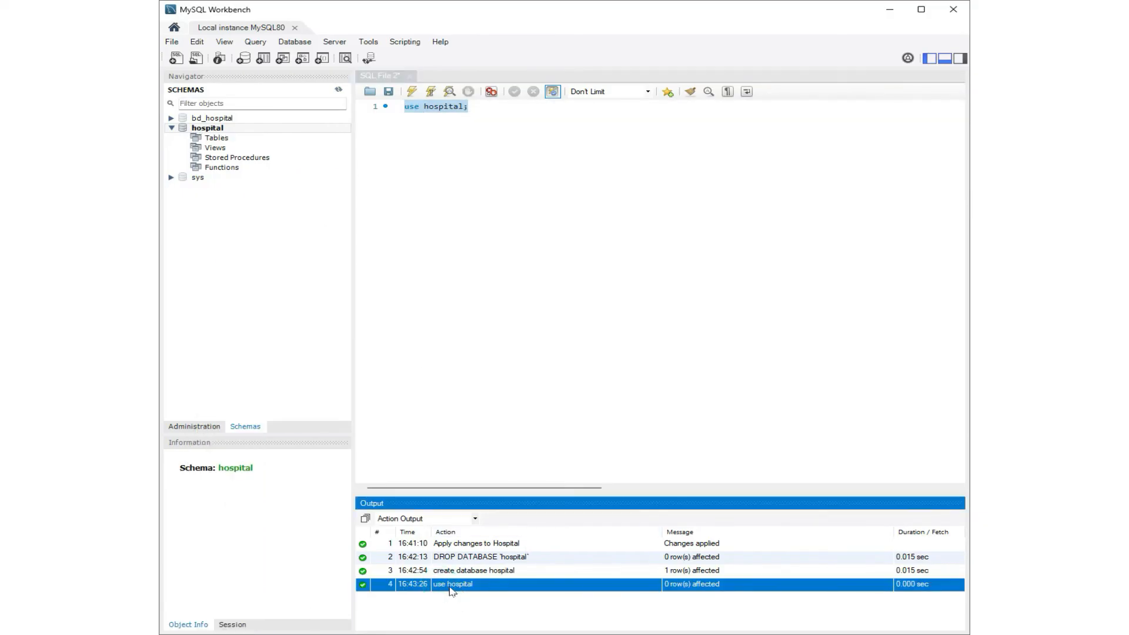